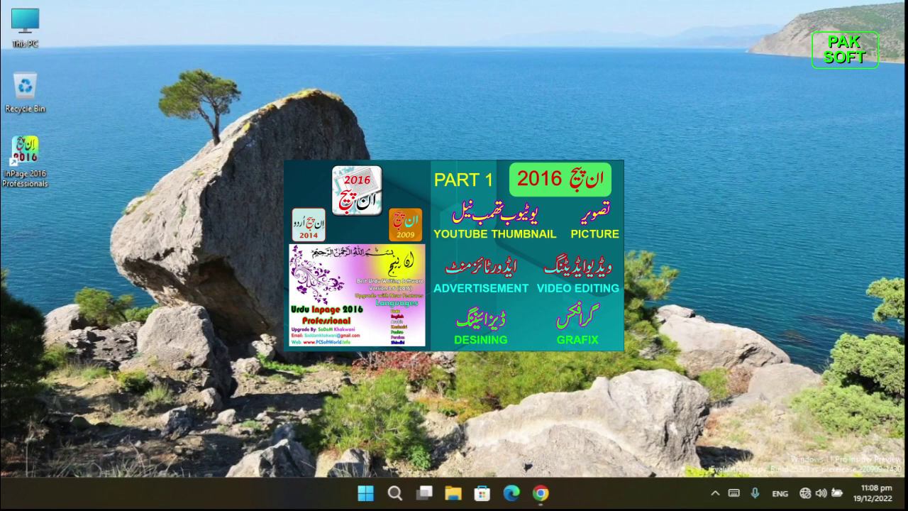
Switch to Chrome and browse the Inpage 2016, 2014 and 2009 posts on paksofturdu.blogspot.com.
click(541, 493)
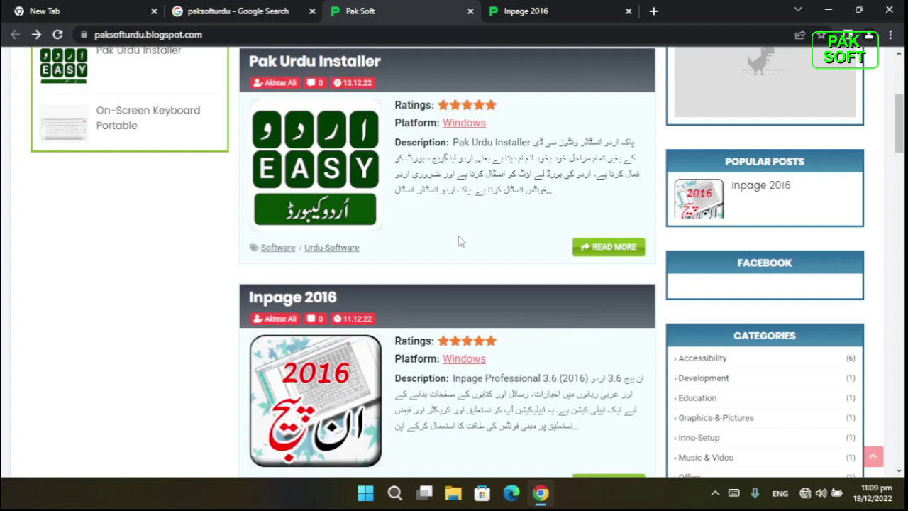
scroll(458, 241, down, 5)
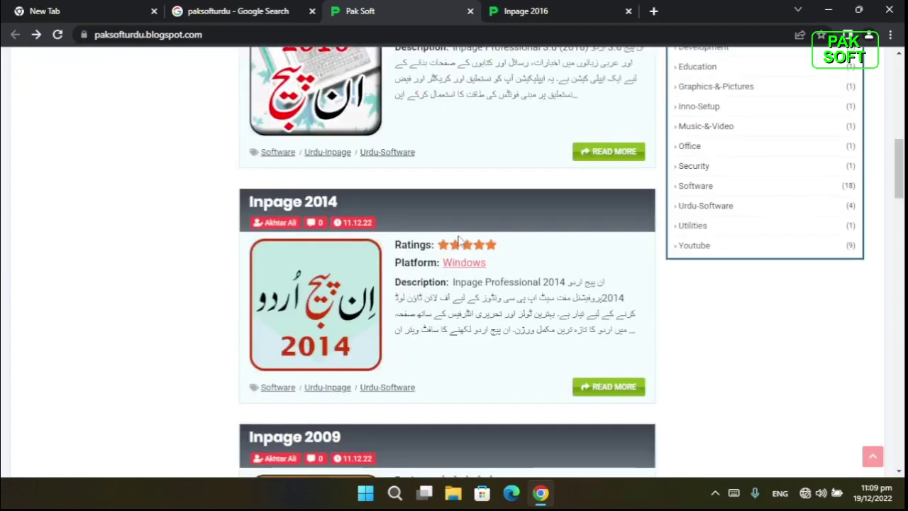
scroll(458, 241, down, 5)
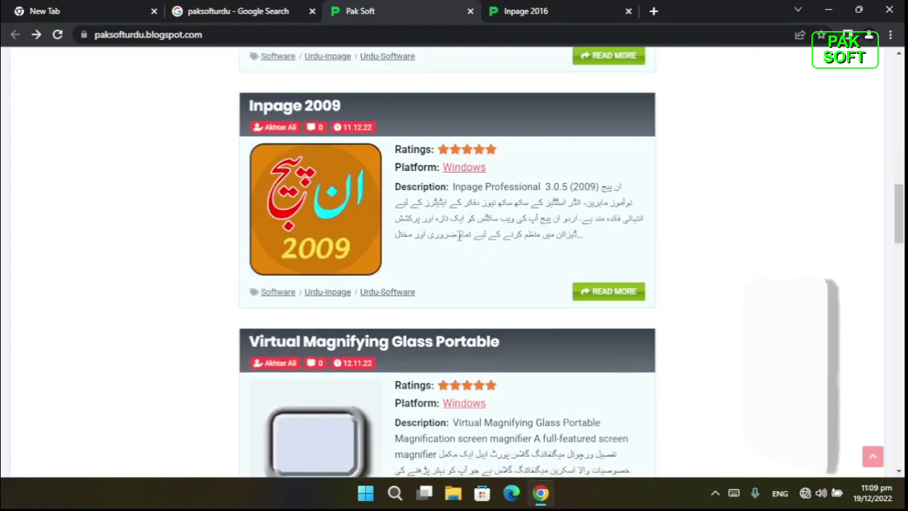
scroll(459, 236, up, 4)
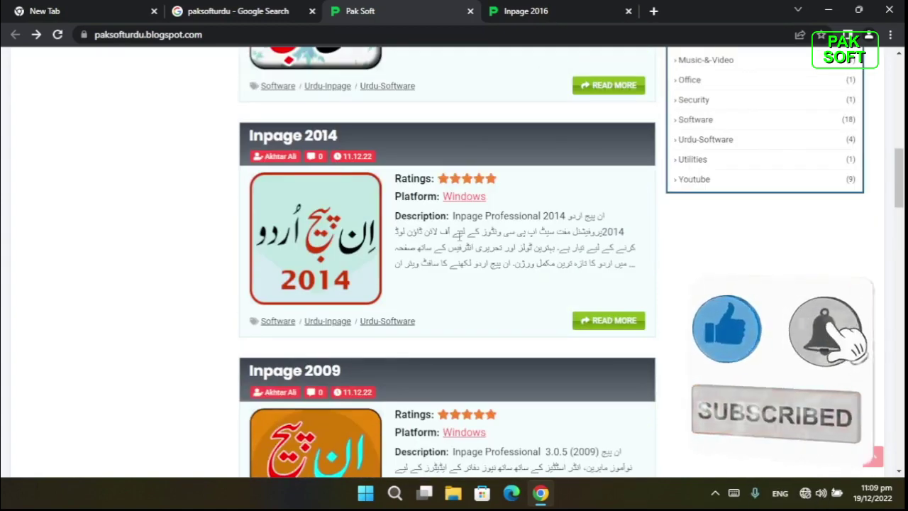
scroll(459, 237, up, 5)
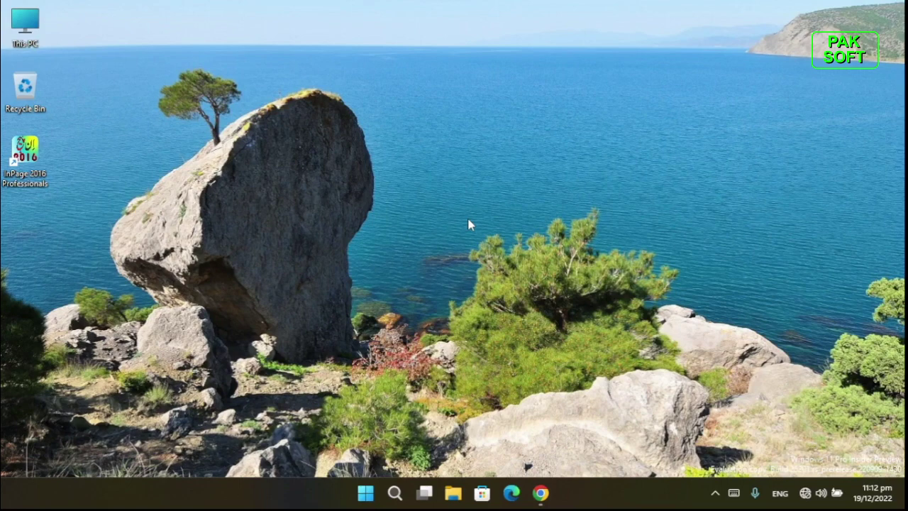
Launch InPage 2016 Professionals from the desktop, proceeding with the HASP driver installation, and close the program.
double_click(30, 146)
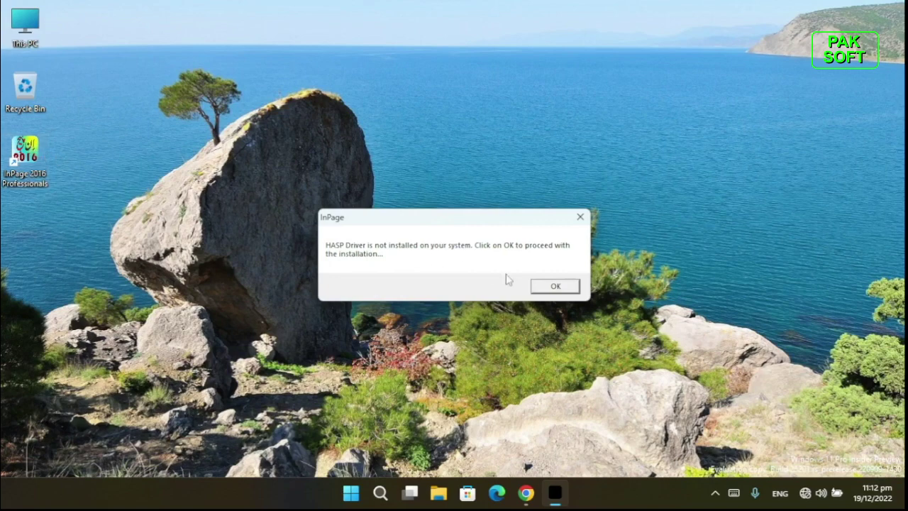
click(547, 286)
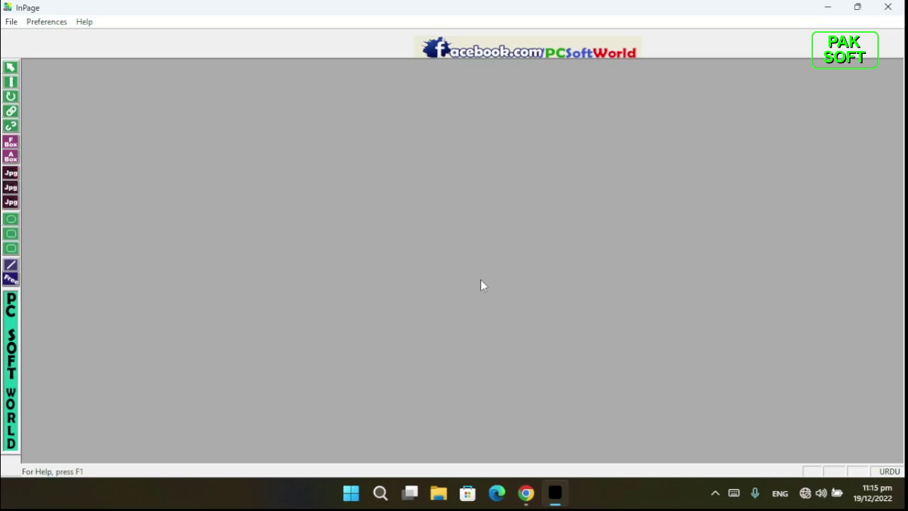
click(902, 7)
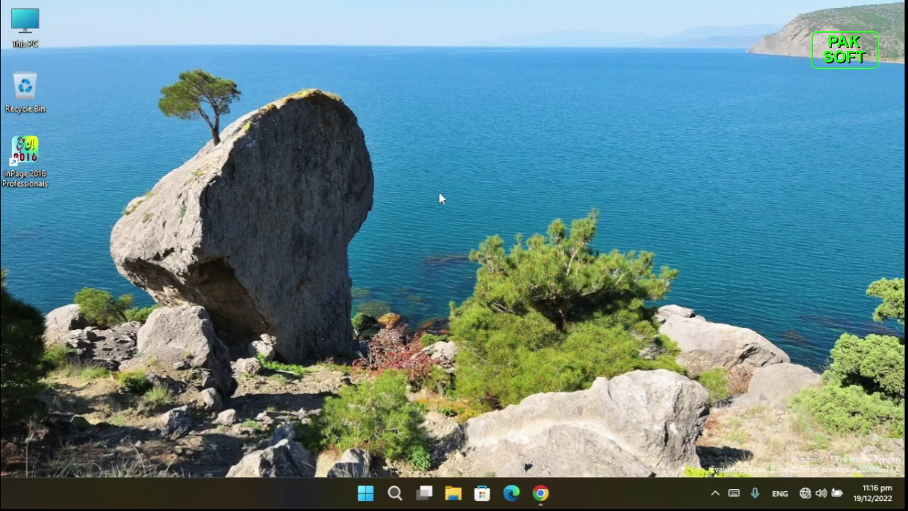
Add the HASP registry file from InPage 2016's installation folder to the registry, and test-launch InPage 2016.
right_click(25, 158)
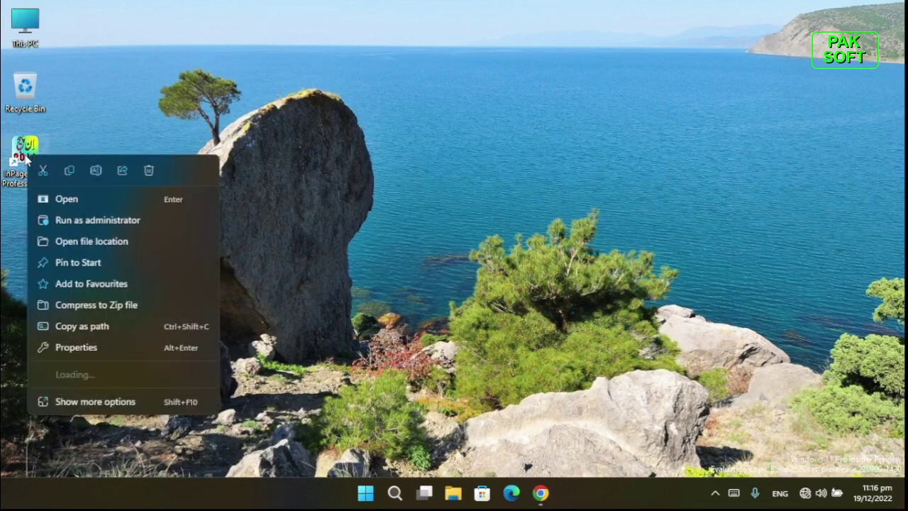
click(159, 242)
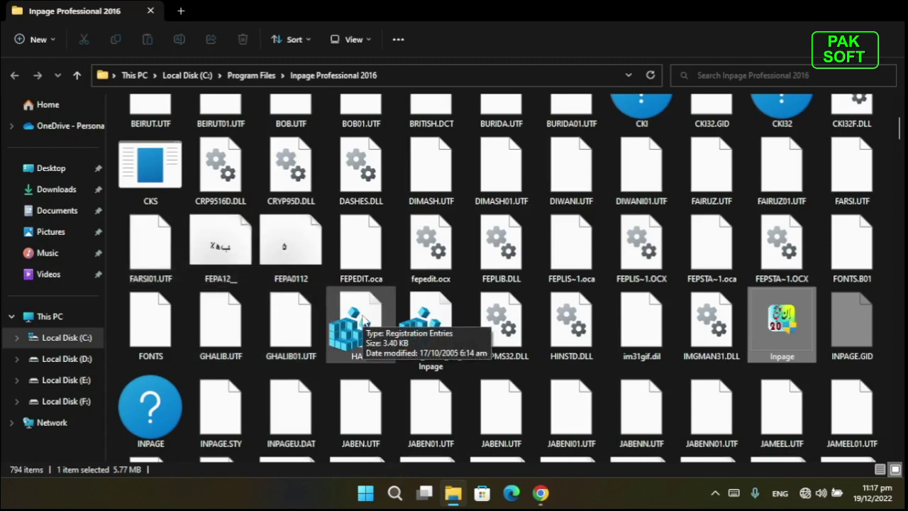
click(363, 318)
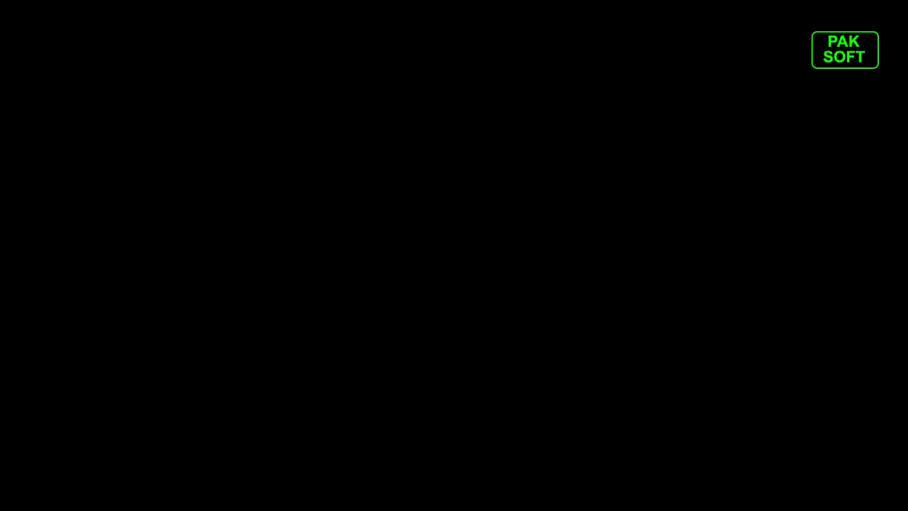
click(561, 270)
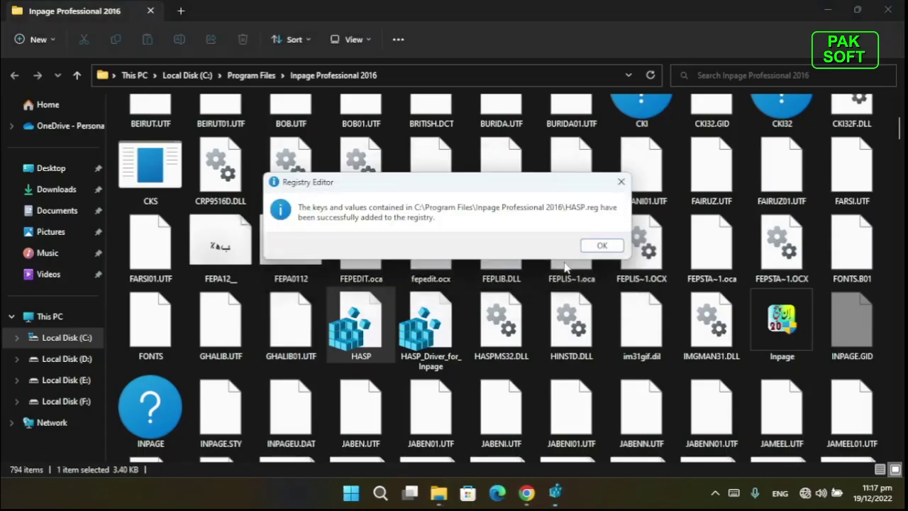
click(602, 245)
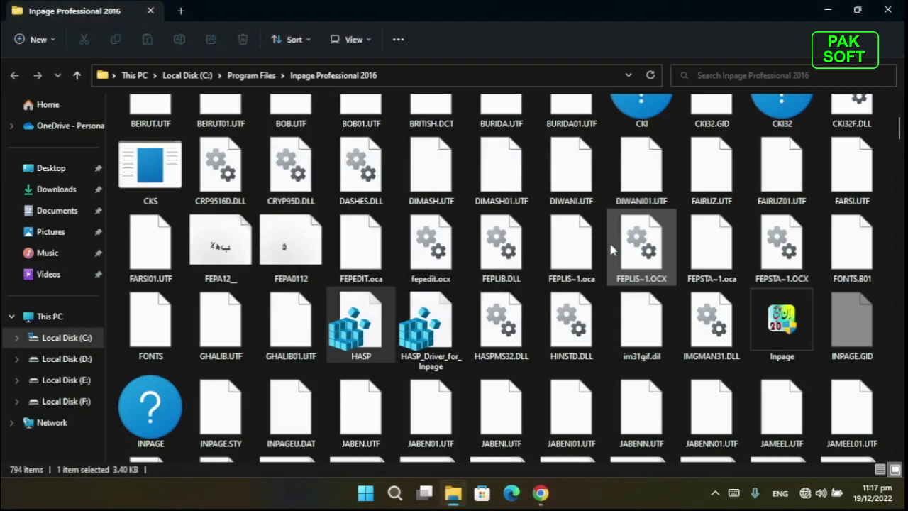
click(888, 10)
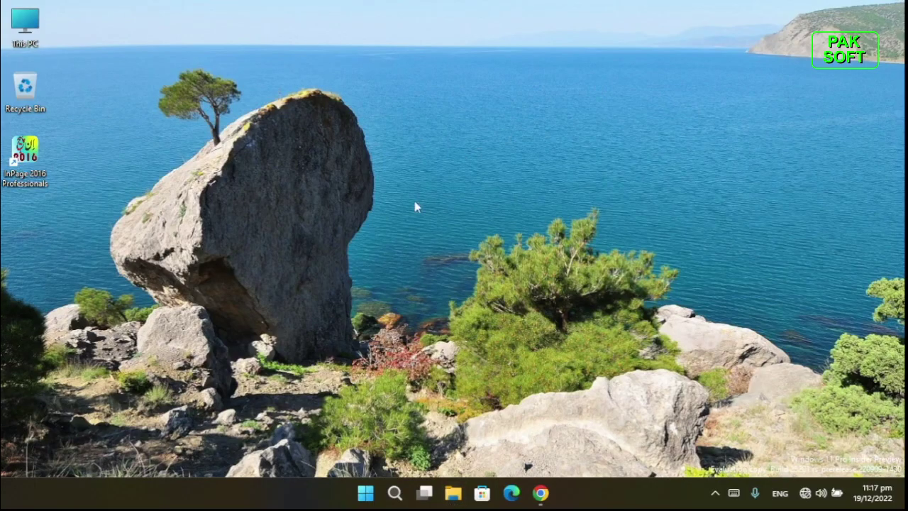
double_click(29, 151)
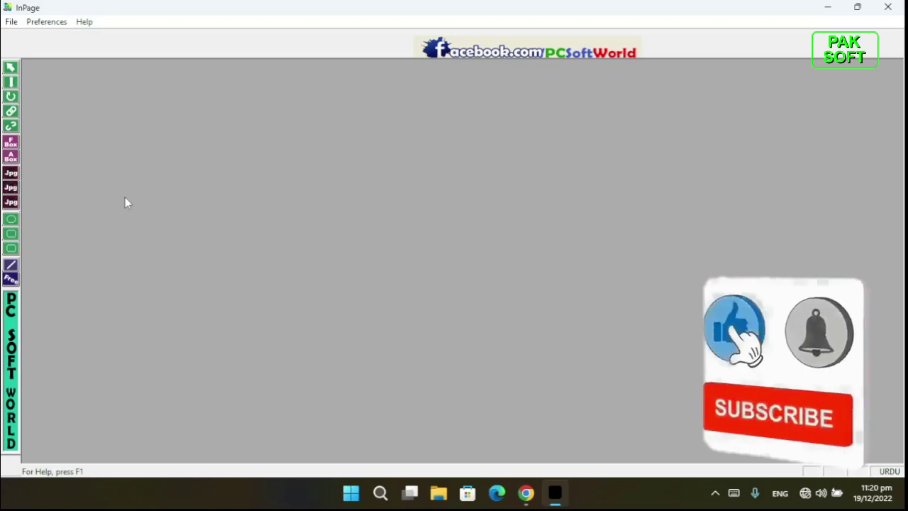
click(887, 6)
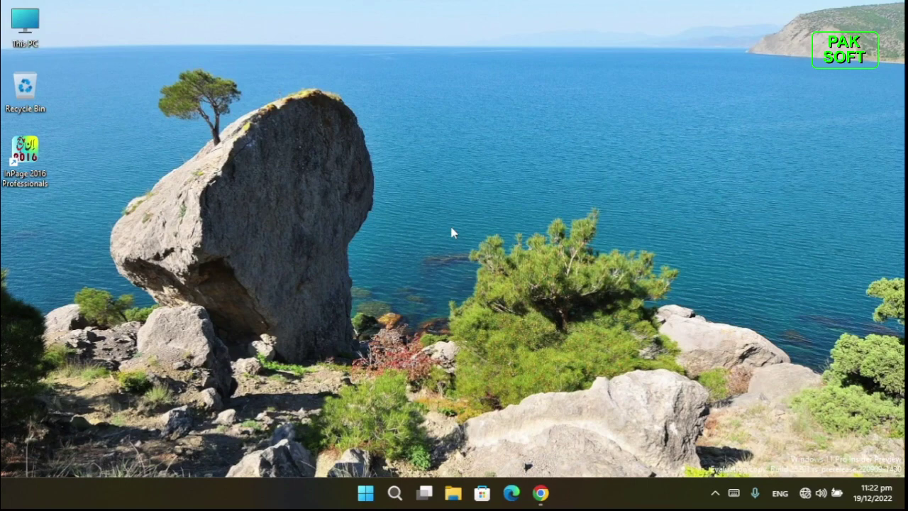
Find and open Control Panel through Windows search, and view its items as large icons.
click(364, 504)
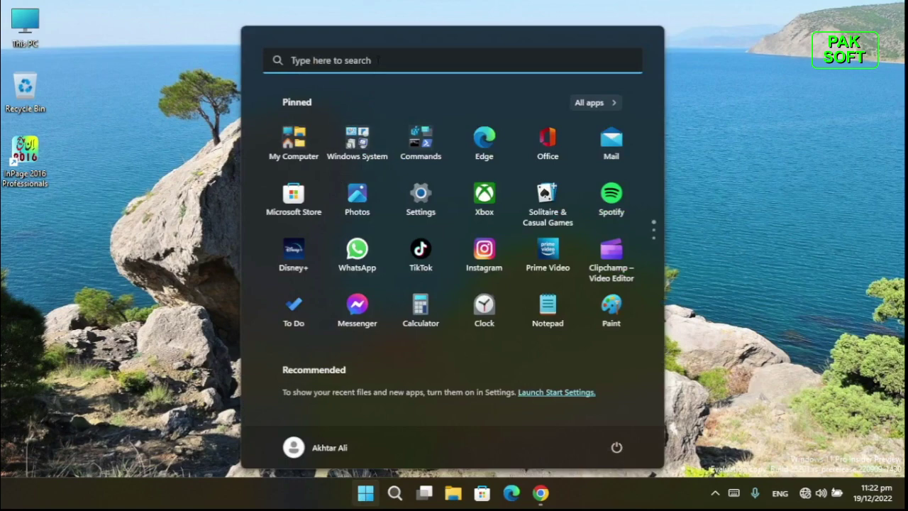
click(377, 62)
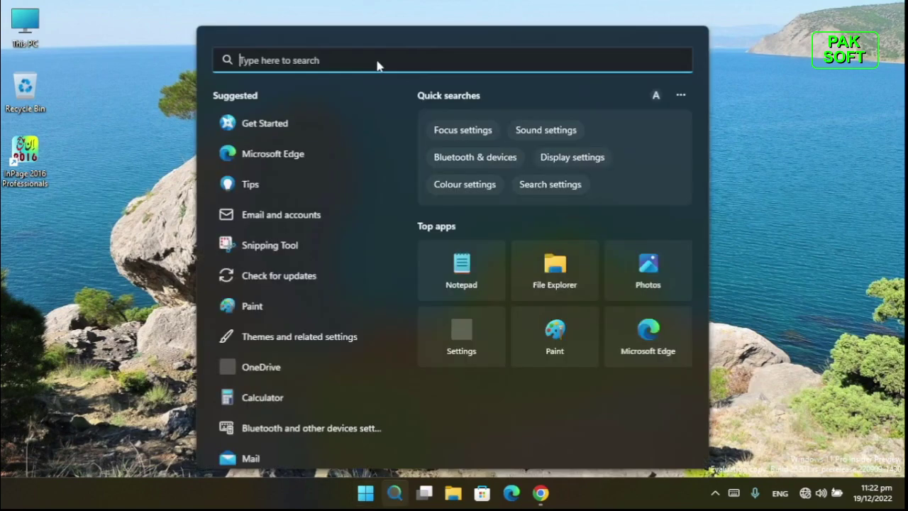
text(cont)
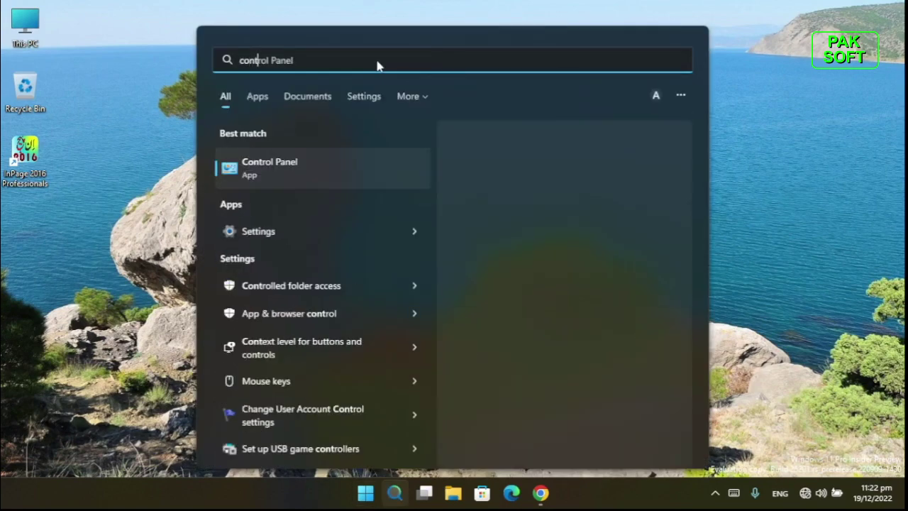
text(r)
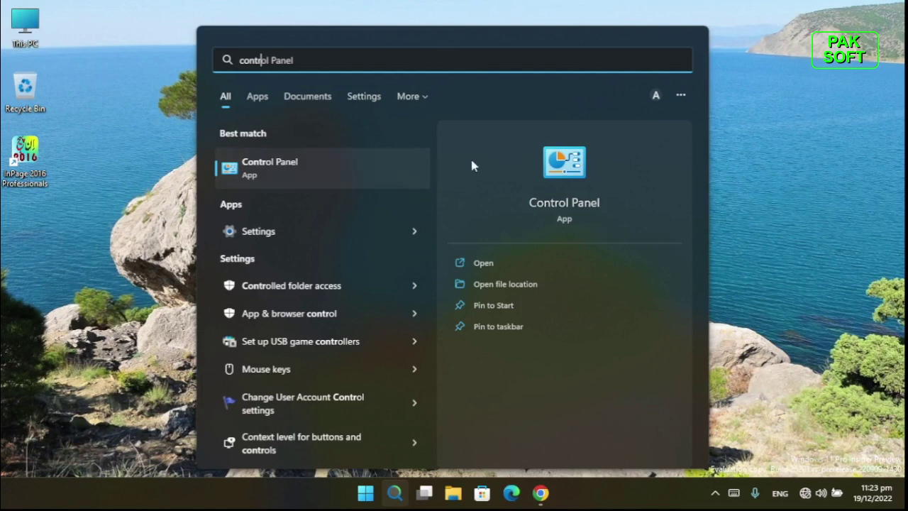
click(489, 265)
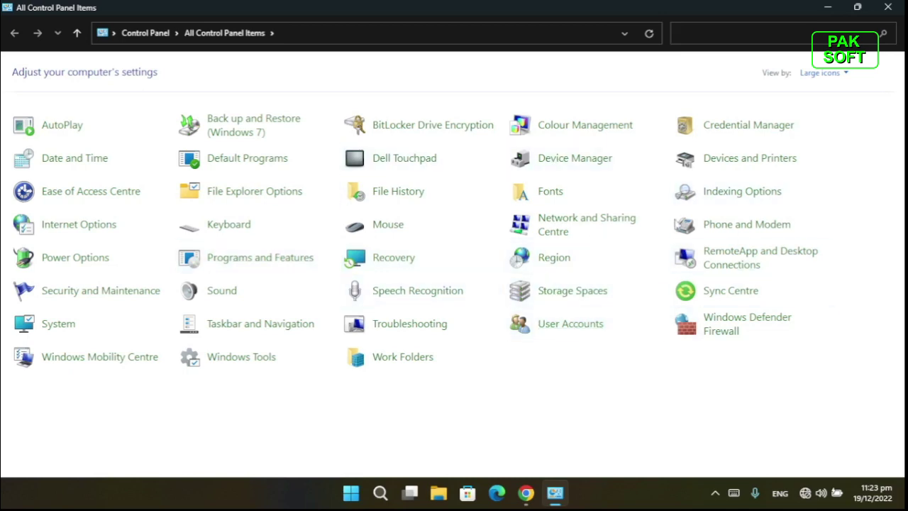
click(844, 76)
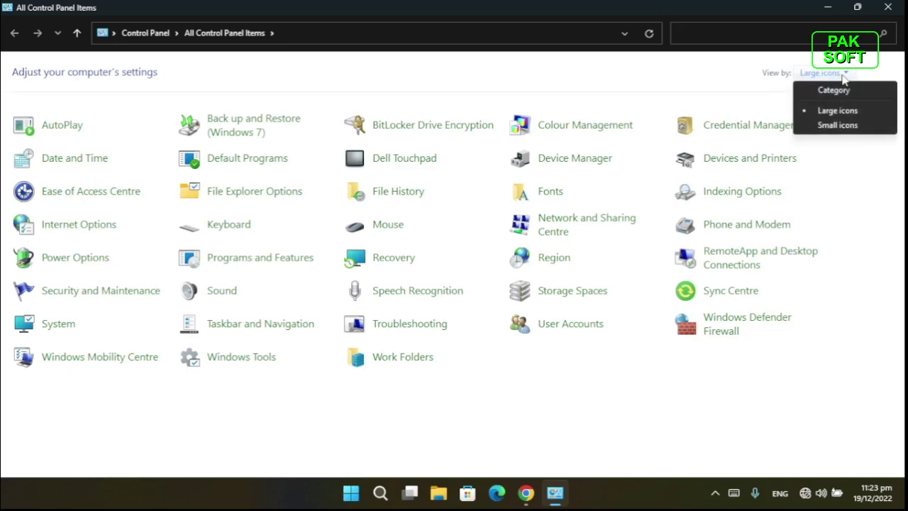
click(851, 113)
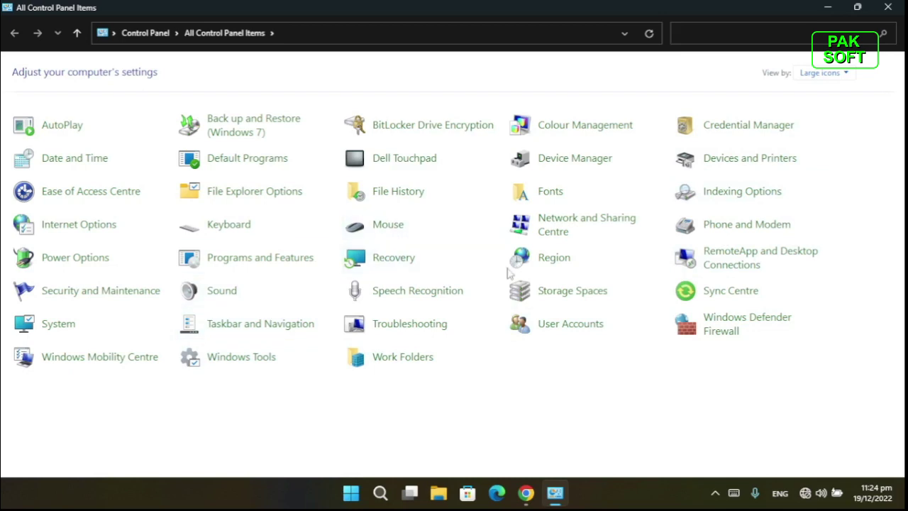
Start the Program Compatibility Troubleshooter for programs made for previous Windows versions and choose InPage 2016 Professionals as the problem program.
click(402, 326)
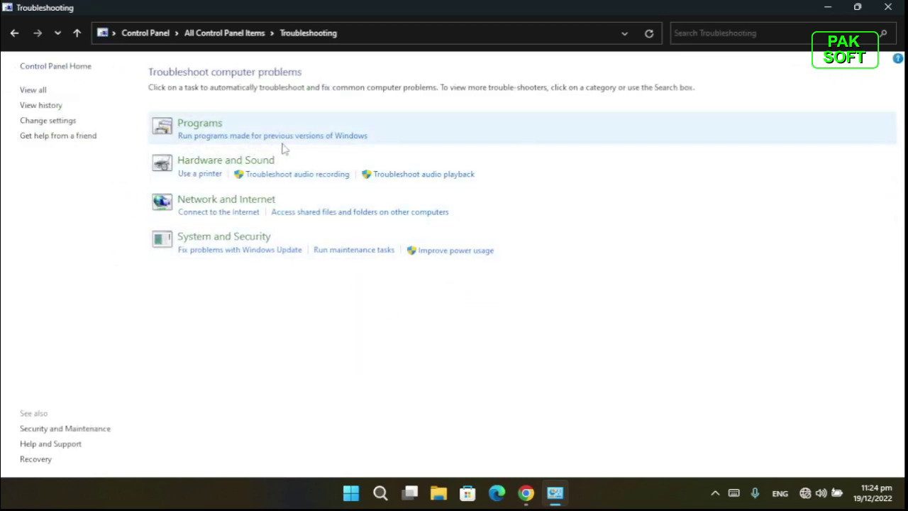
click(352, 138)
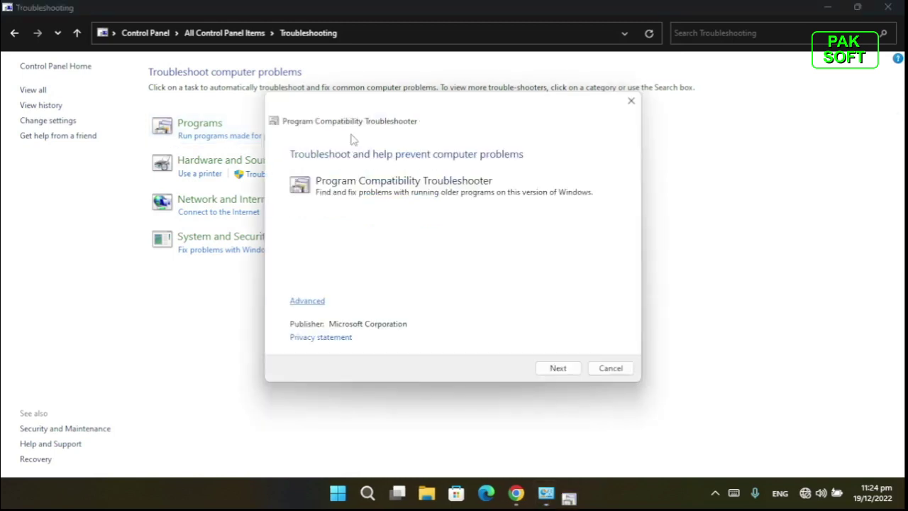
click(576, 370)
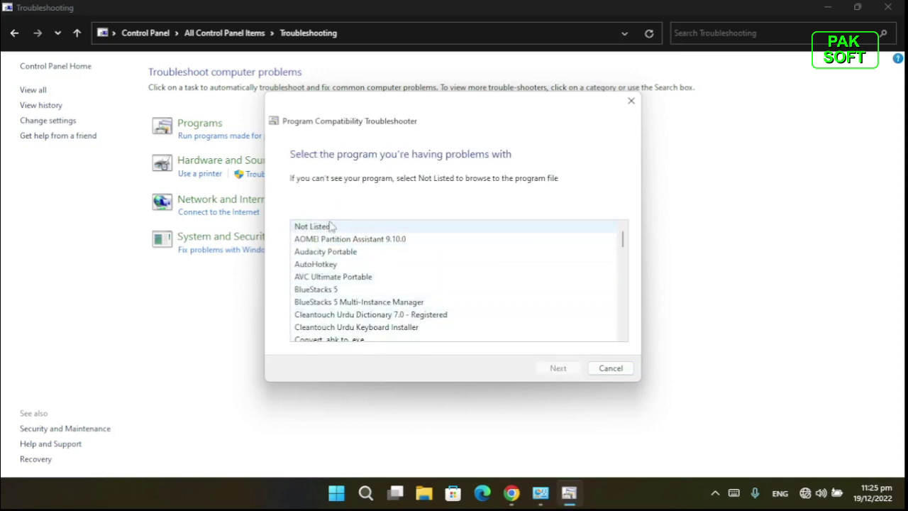
scroll(624, 247, down, 1)
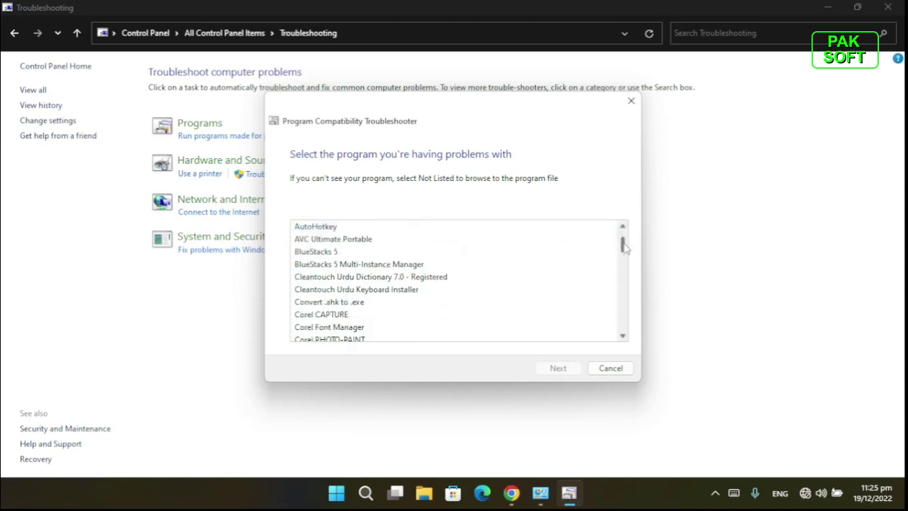
drag(625, 245, 627, 266)
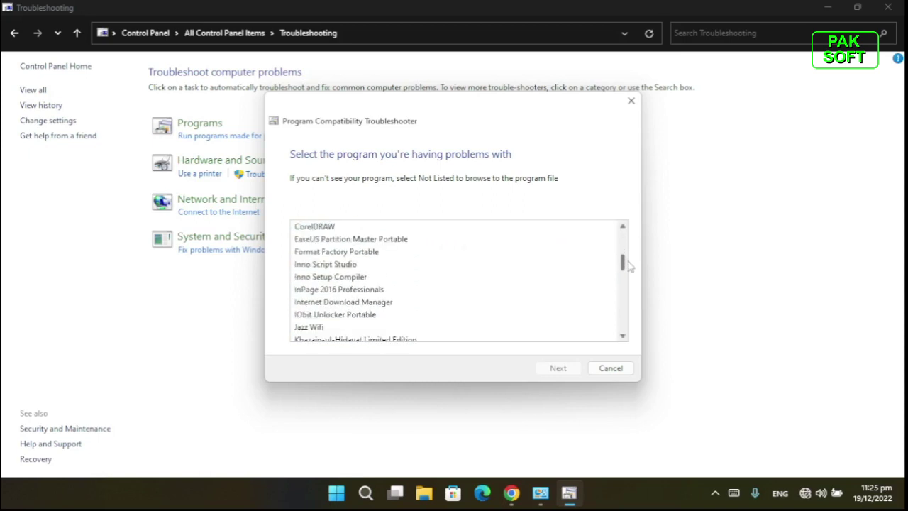
click(375, 293)
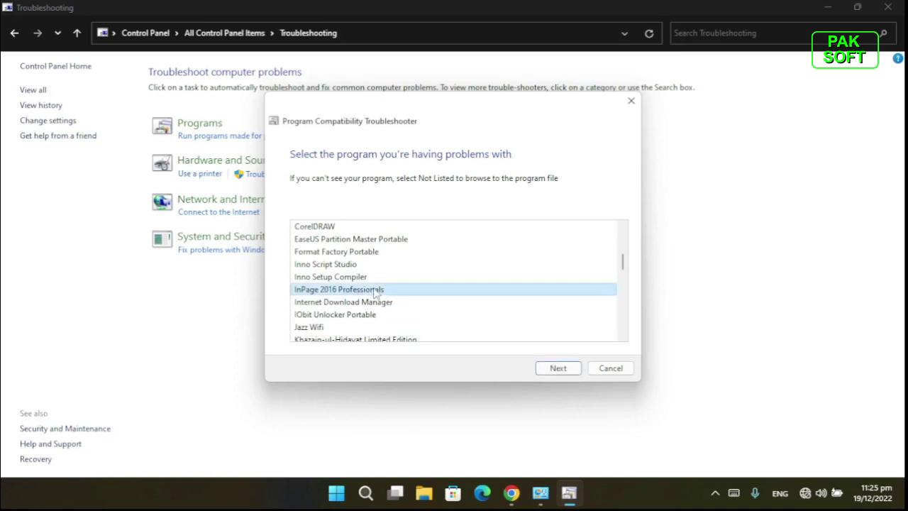
click(576, 374)
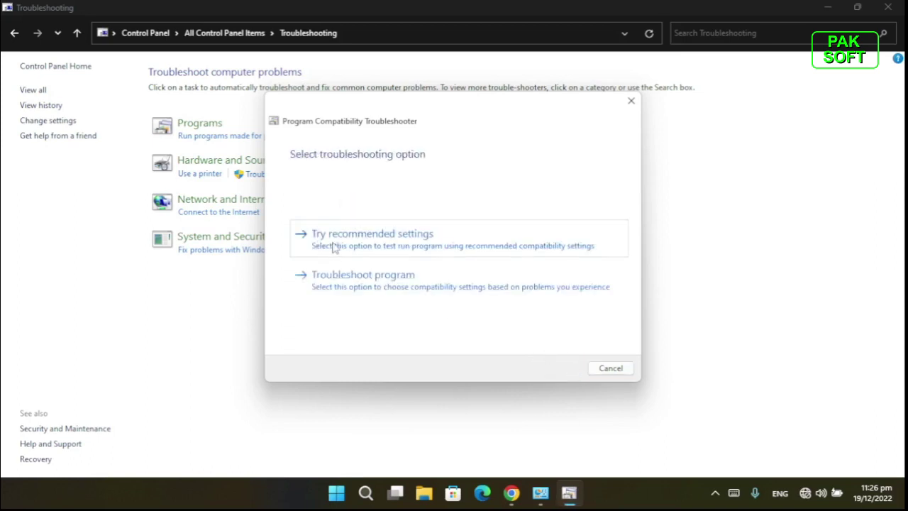
Apply the recommended compatibility settings to InPage 2016 Professionals and test-run the program before continuing the troubleshooter.
click(445, 240)
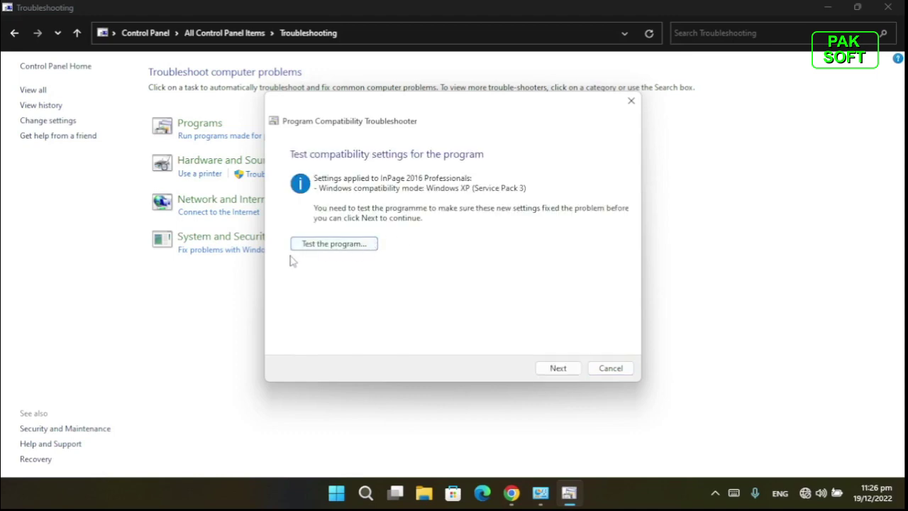
click(374, 245)
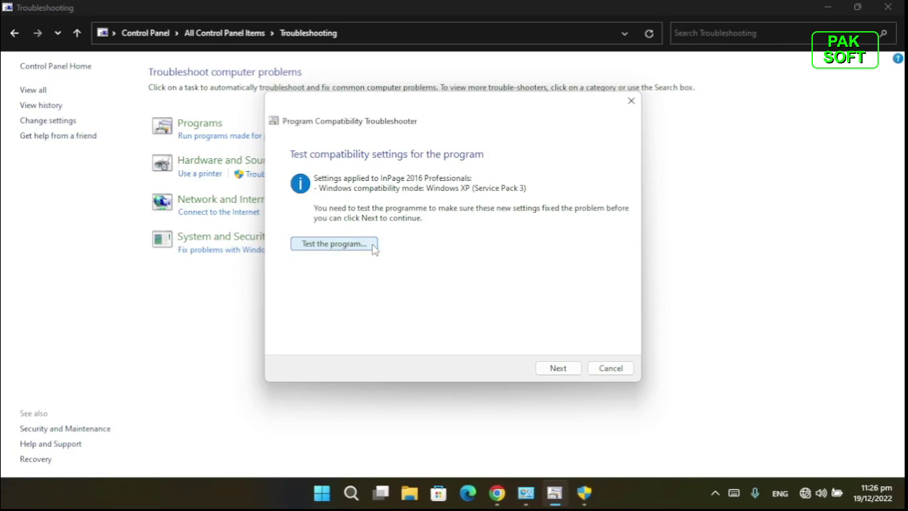
click(584, 492)
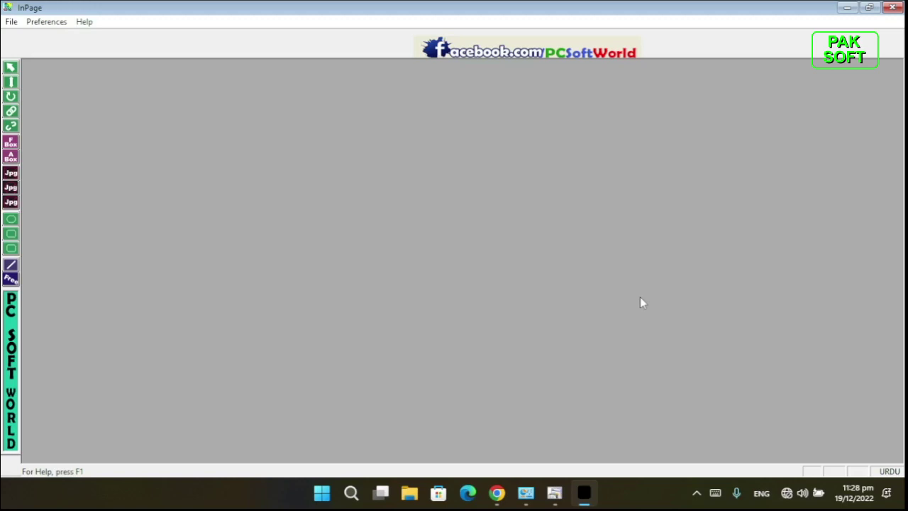
click(846, 8)
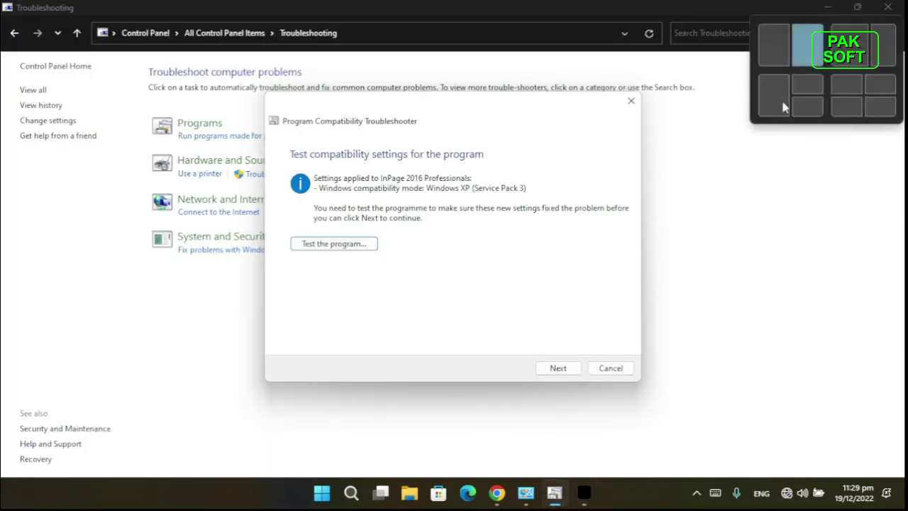
click(558, 368)
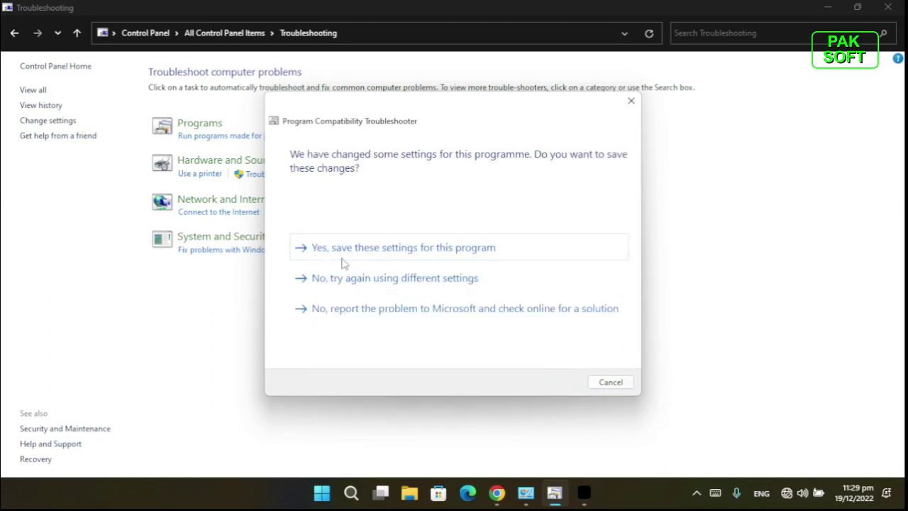
Save the tested compatibility settings for InPage 2016 Professionals, and close the troubleshooter and the Troubleshooting window.
click(490, 262)
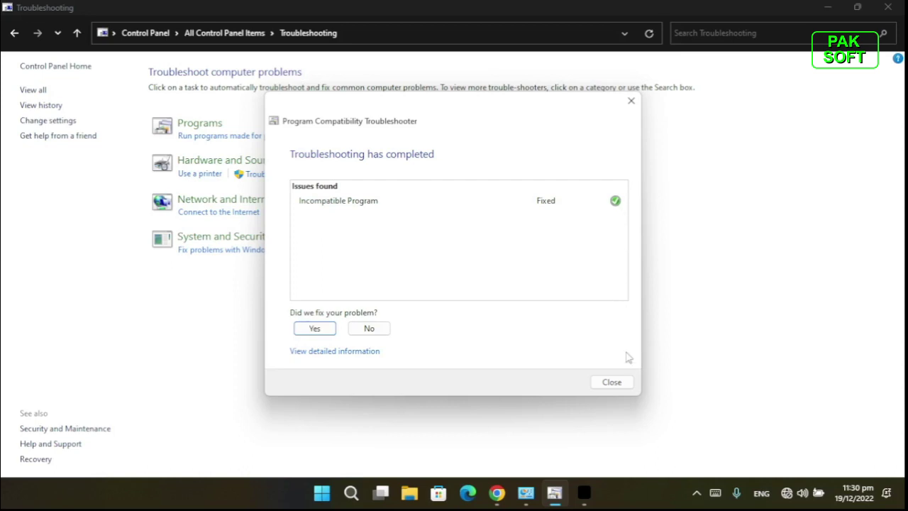
click(628, 385)
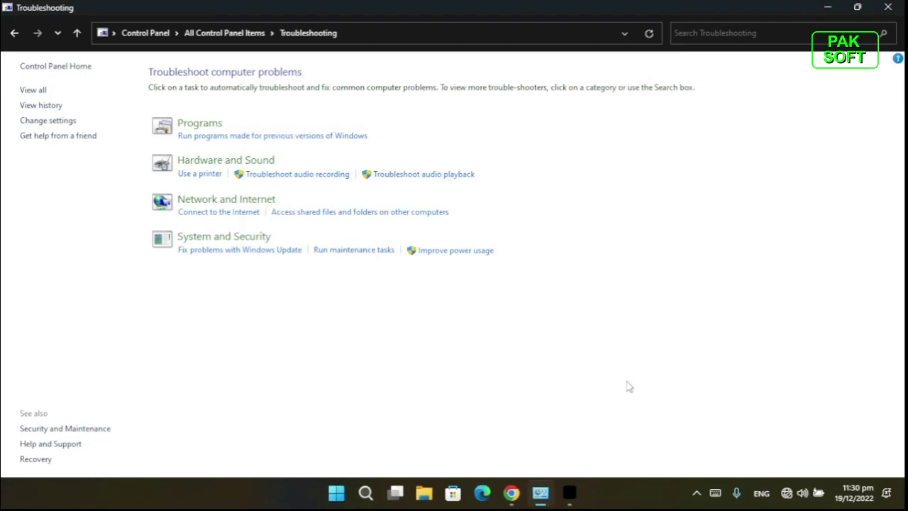
click(888, 7)
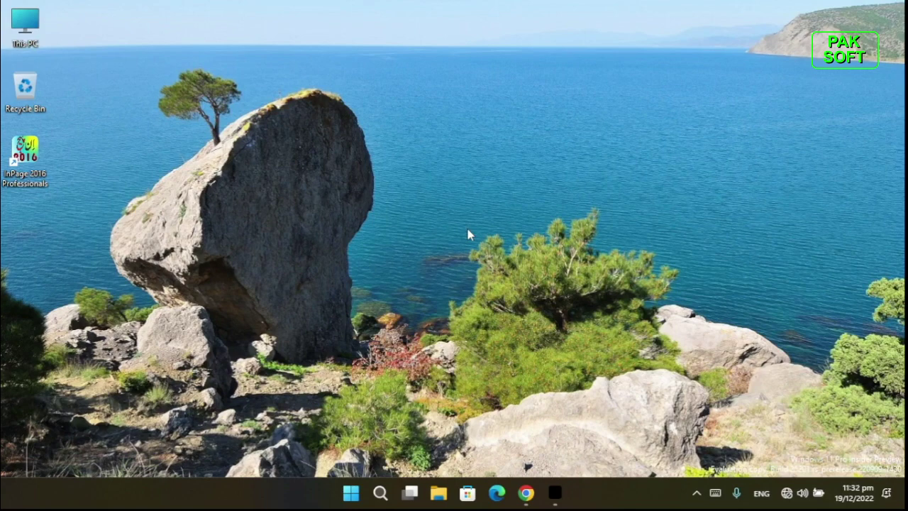
Open the file location of the InPage 2016 Professionals desktop shortcut to view its installation folder, and close the folder window.
right_click(22, 144)
click(125, 231)
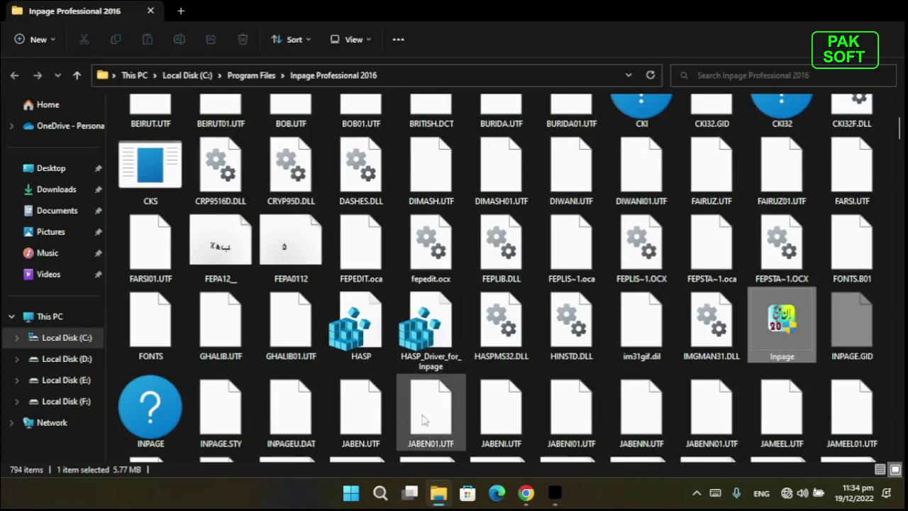
right_click(440, 495)
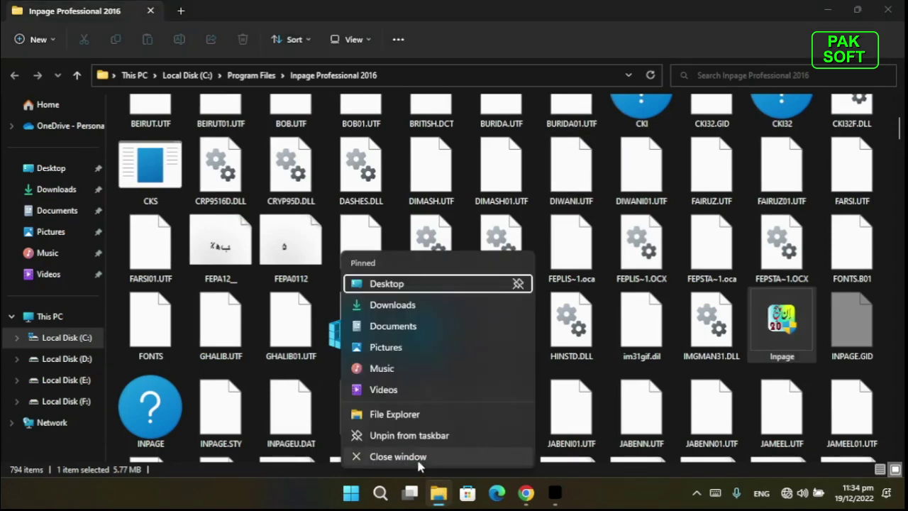
click(420, 459)
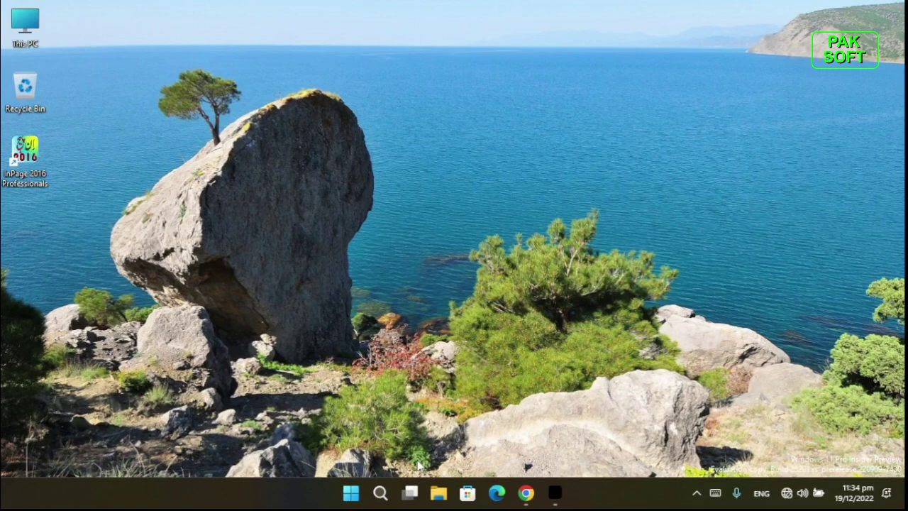
Switch to InPage and create a new one-page A4 portrait document with right-to-left direction and an automatic text box.
click(555, 493)
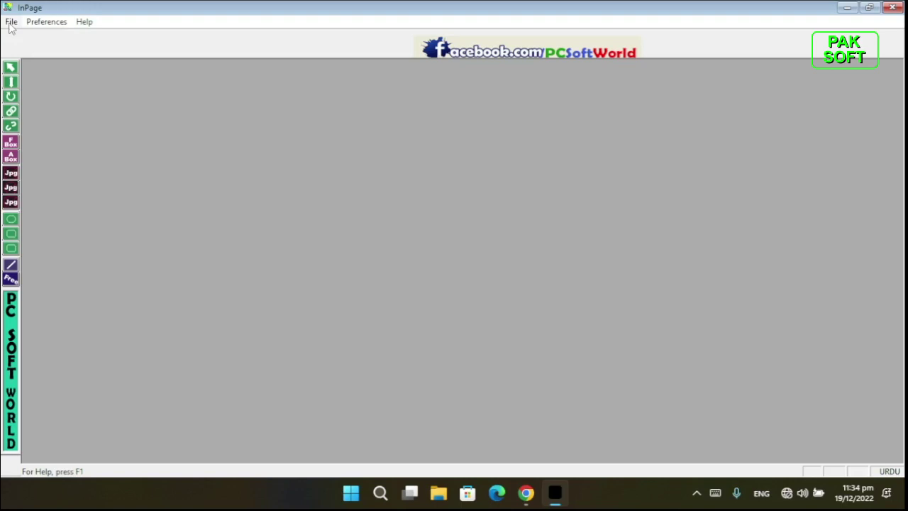
click(11, 23)
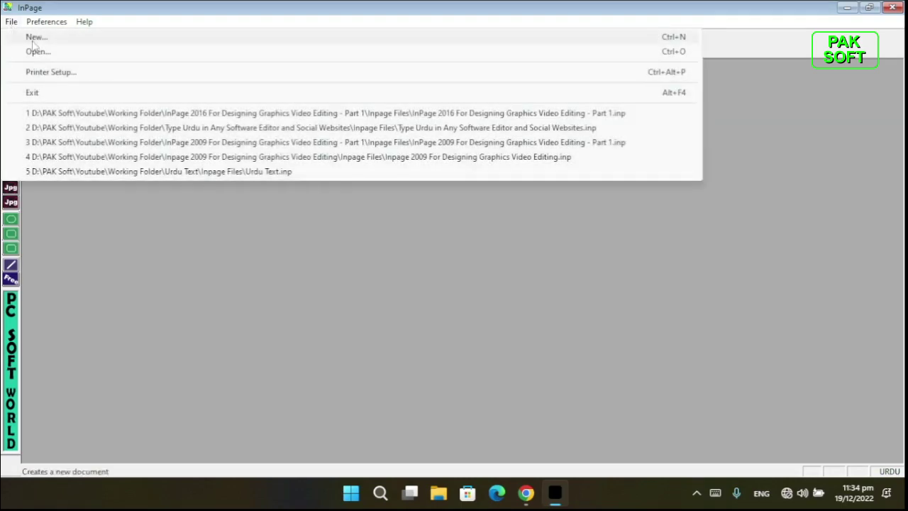
click(35, 36)
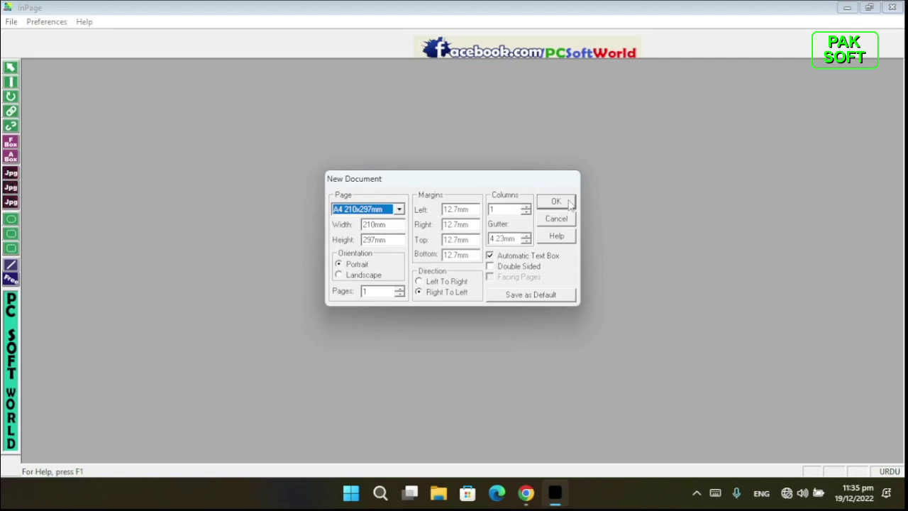
click(569, 204)
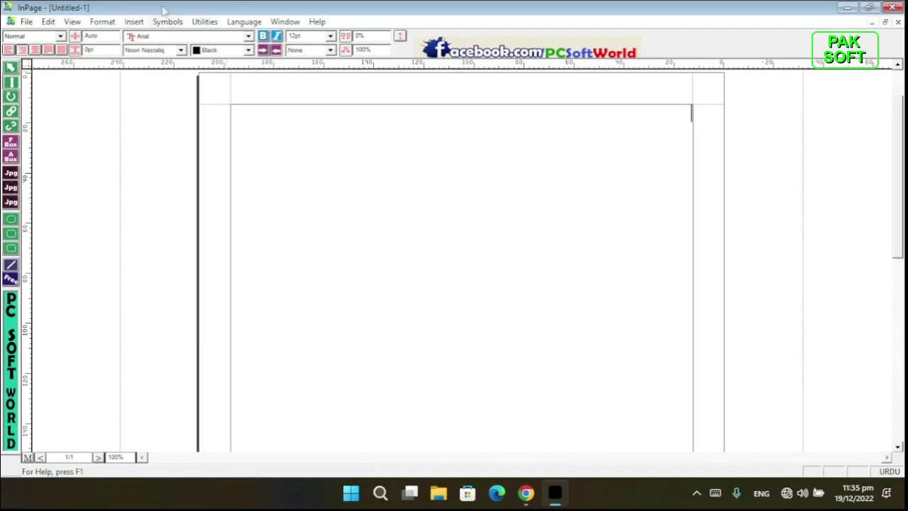
Set the keyboard layout to Phonetic in InPage's Keyboard Preferences.
click(48, 21)
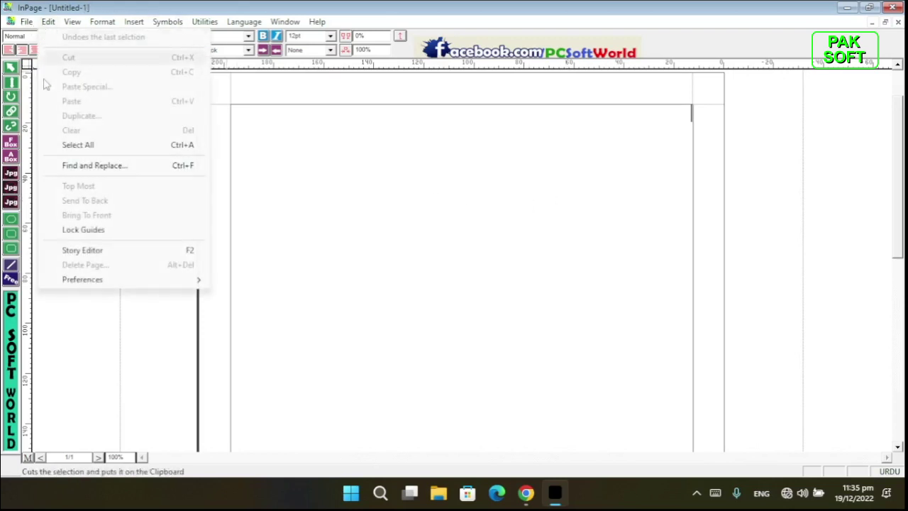
mouse_move(103, 281)
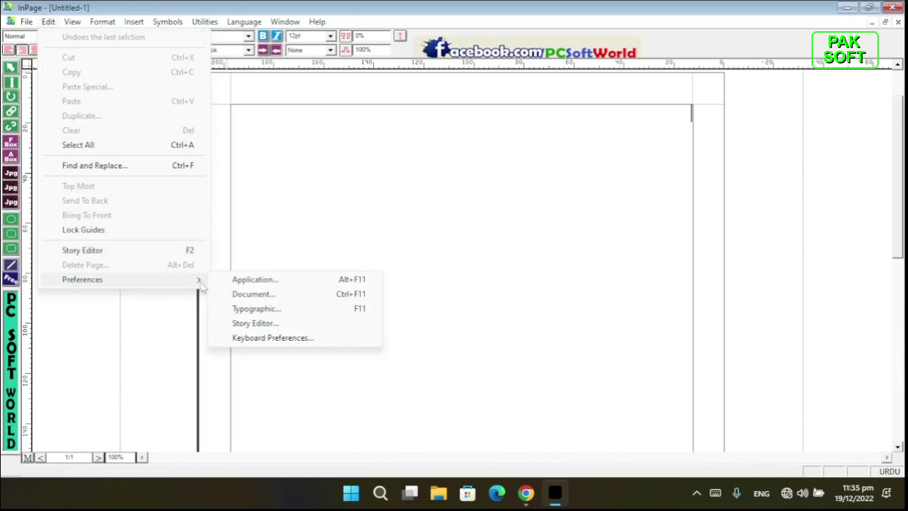
click(326, 341)
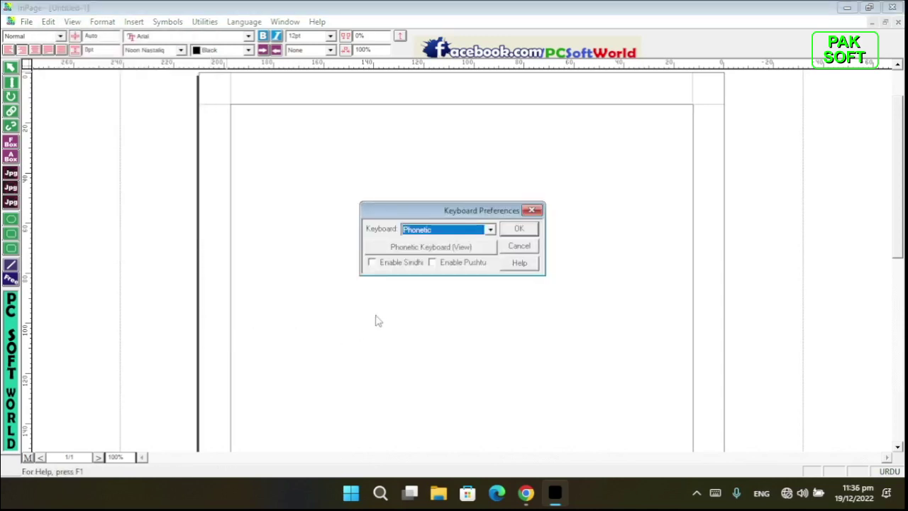
click(491, 229)
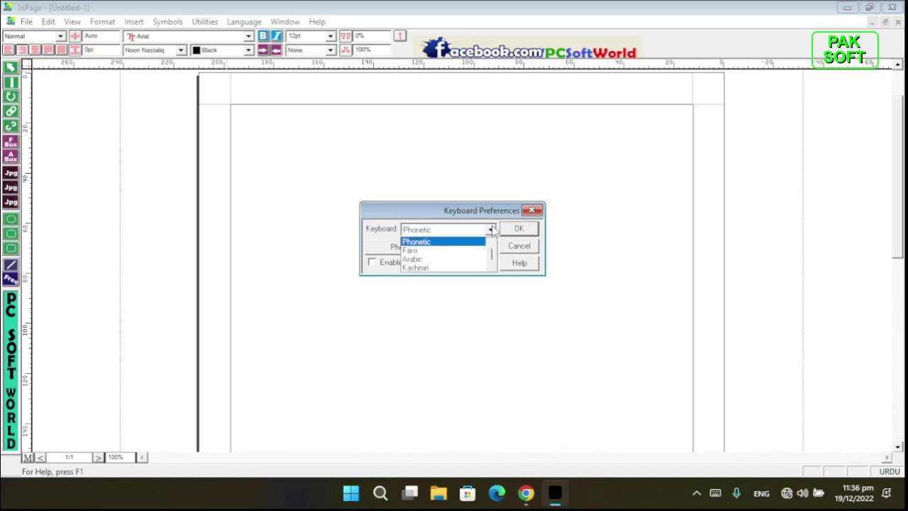
click(444, 243)
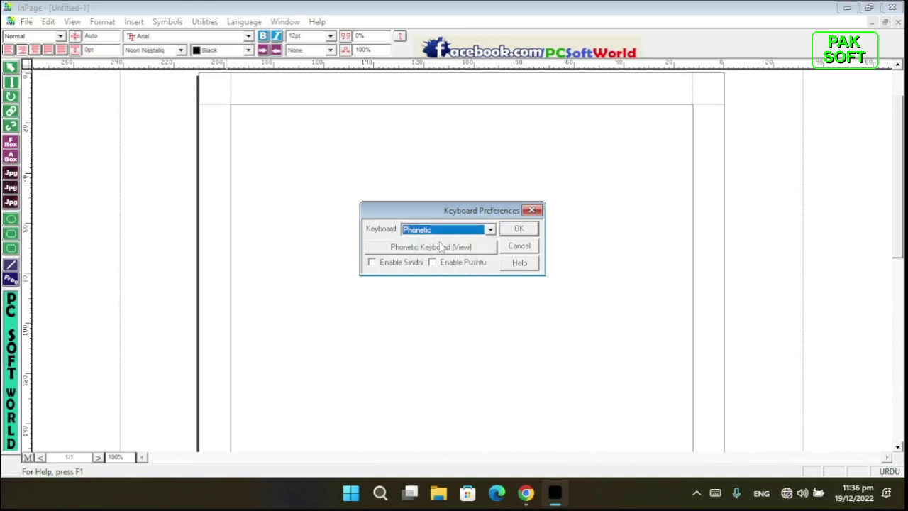
click(519, 229)
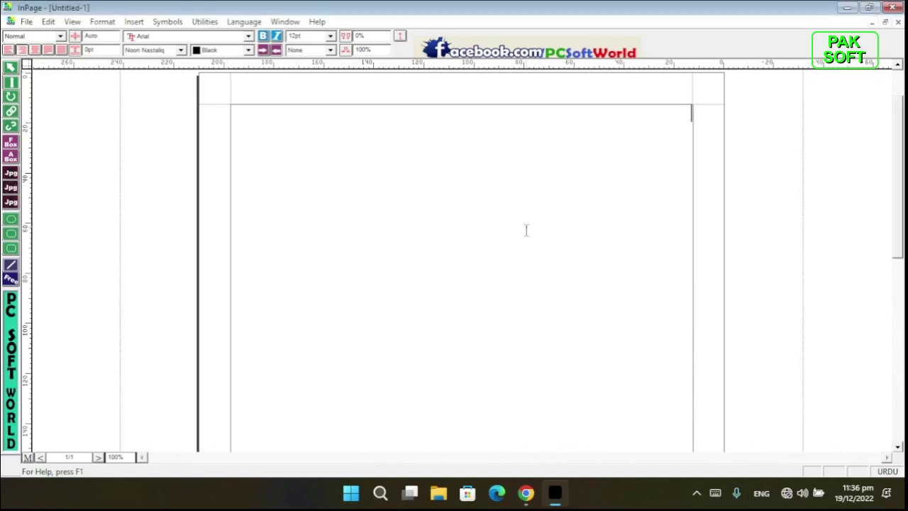
View the phonetic keyboard chart in Chrome, and review the Phonetic choice in InPage's Keyboard Preferences.
click(527, 494)
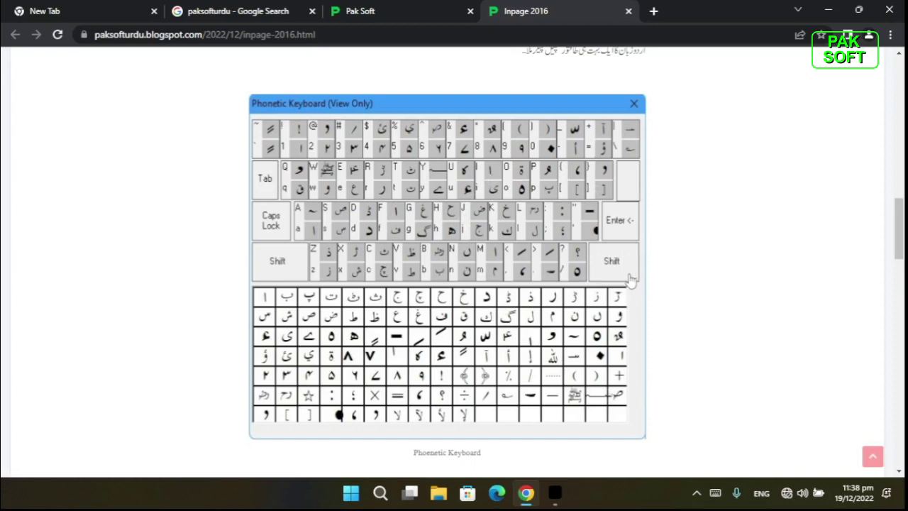
click(556, 492)
click(49, 22)
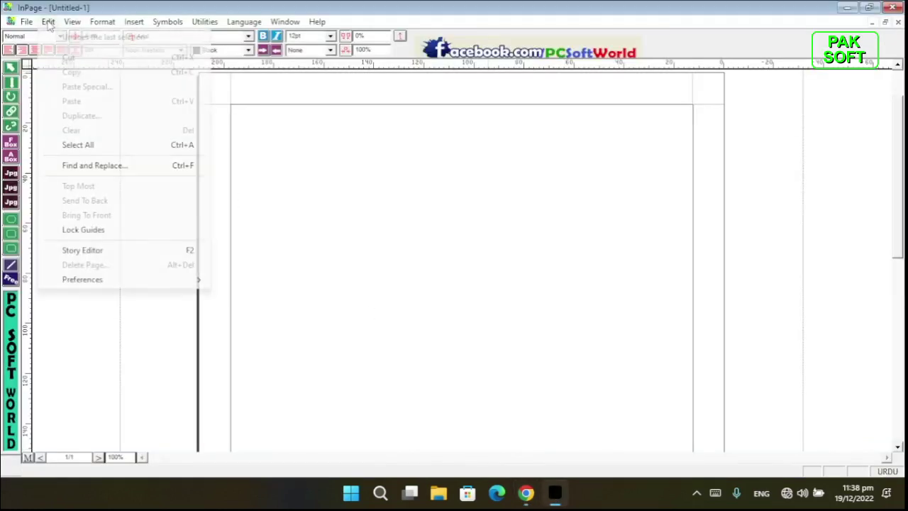
mouse_move(166, 281)
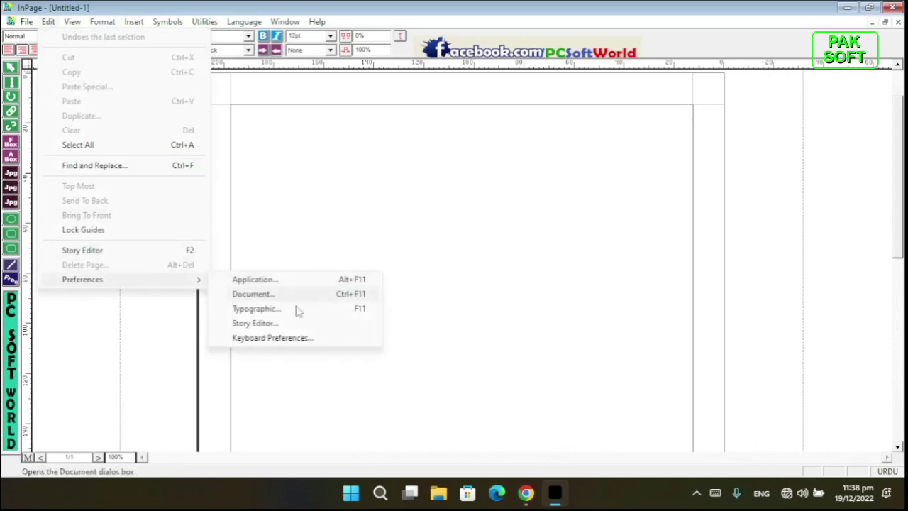
click(313, 339)
click(490, 231)
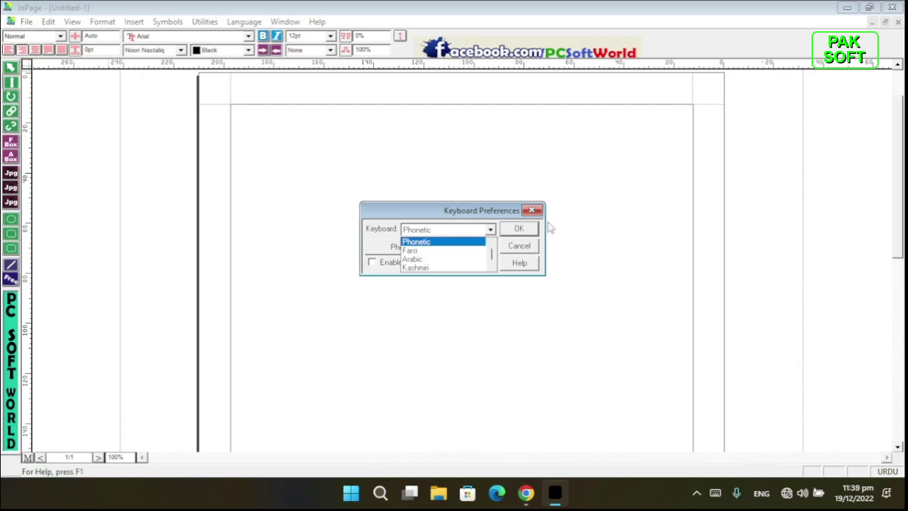
click(519, 228)
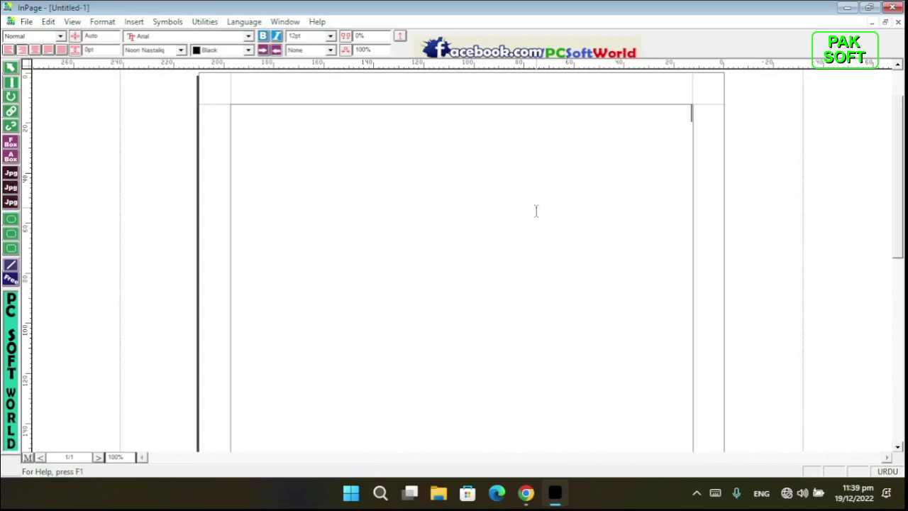
Switch to Chrome to consult the phonetic keyboard chart on the Inpage 2016 page, and return to the blank InPage document.
click(528, 494)
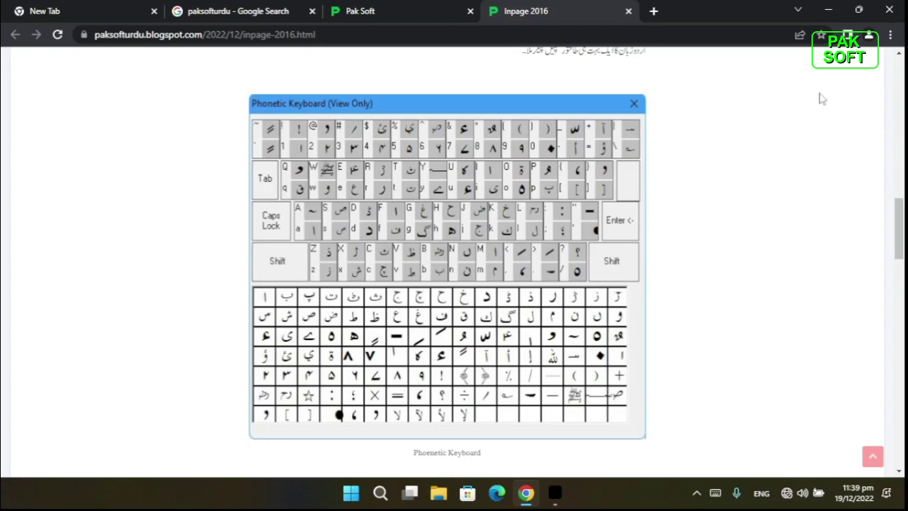
click(828, 10)
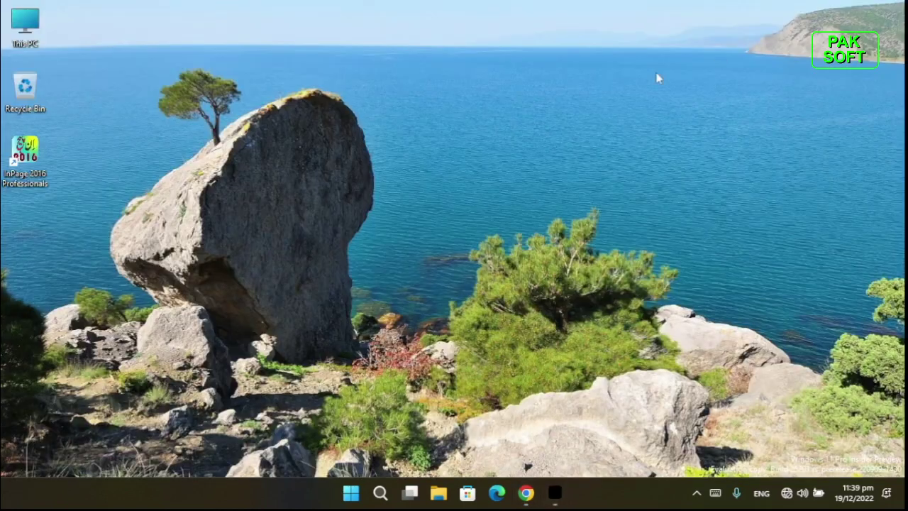
click(848, 7)
click(548, 501)
click(526, 498)
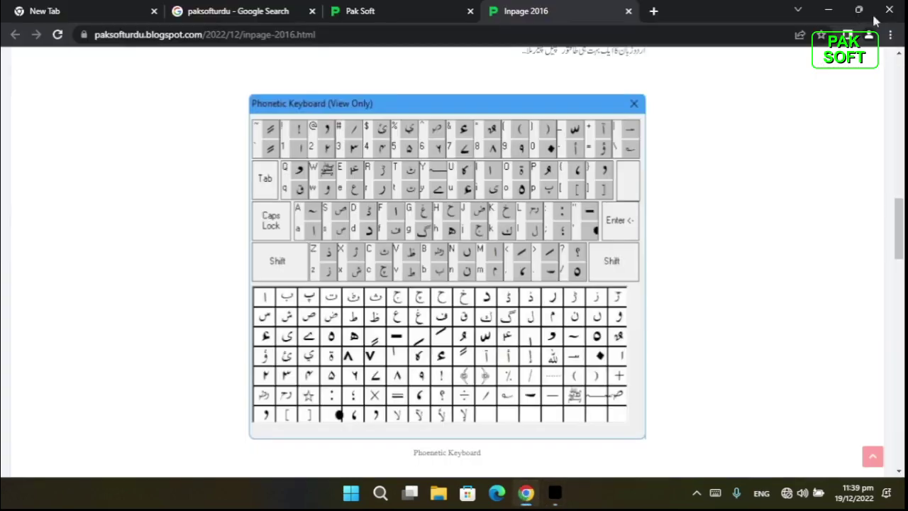
click(828, 9)
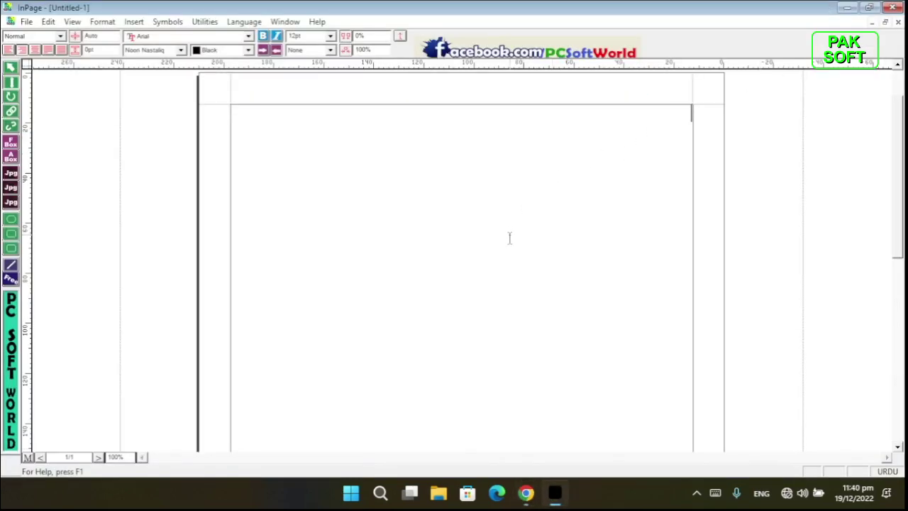
Enter the Urdu text "پاک سوفٹ" in the page's text box and set its font size to 24pt.
text(ba)
text(ک سوف)
text(ٹ)
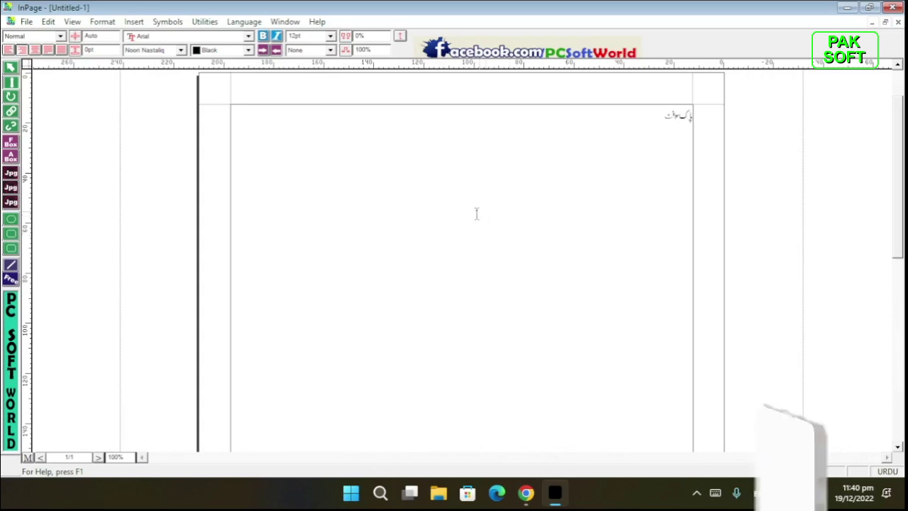
drag(640, 118, 714, 116)
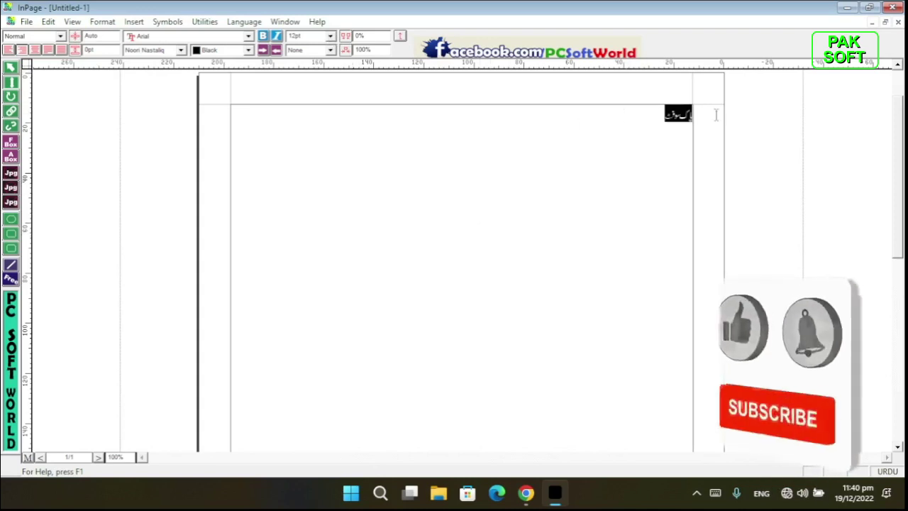
click(330, 36)
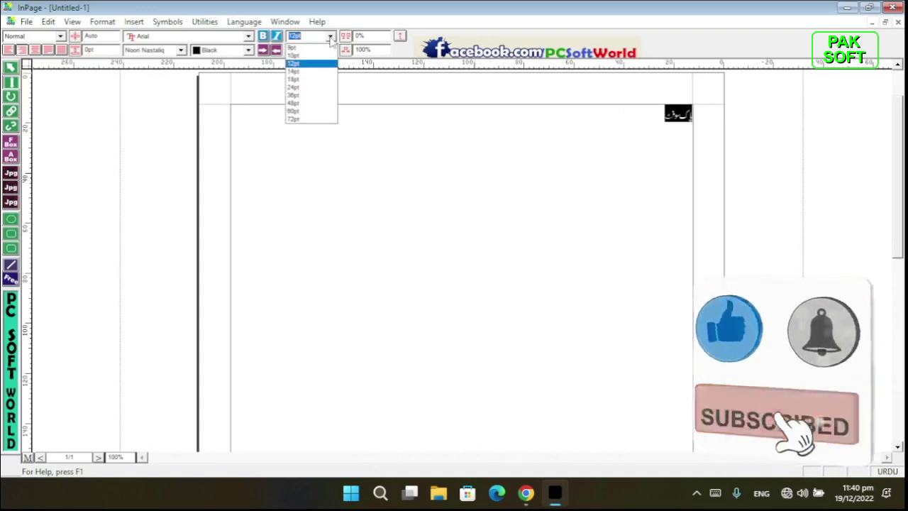
click(315, 86)
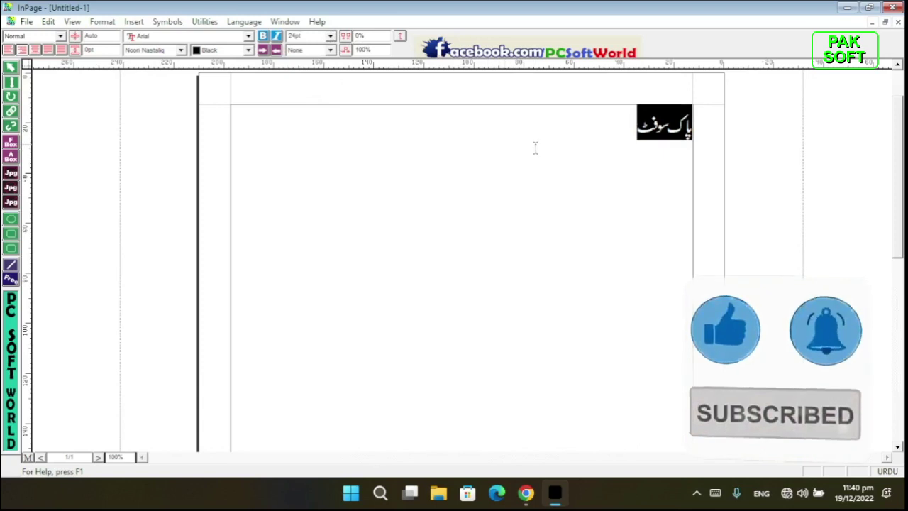
click(536, 147)
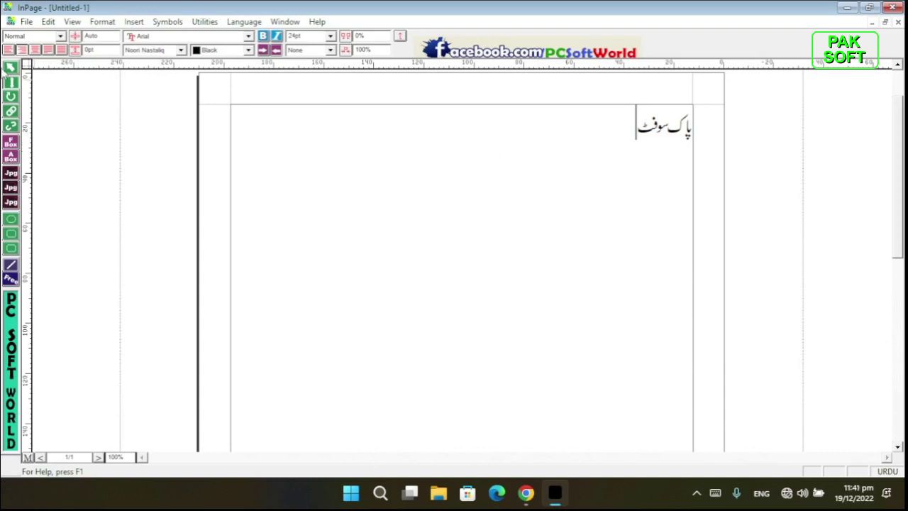
Select the text box containing "پاک سوفٹ" as an object, copy it, and minimize InPage.
click(11, 69)
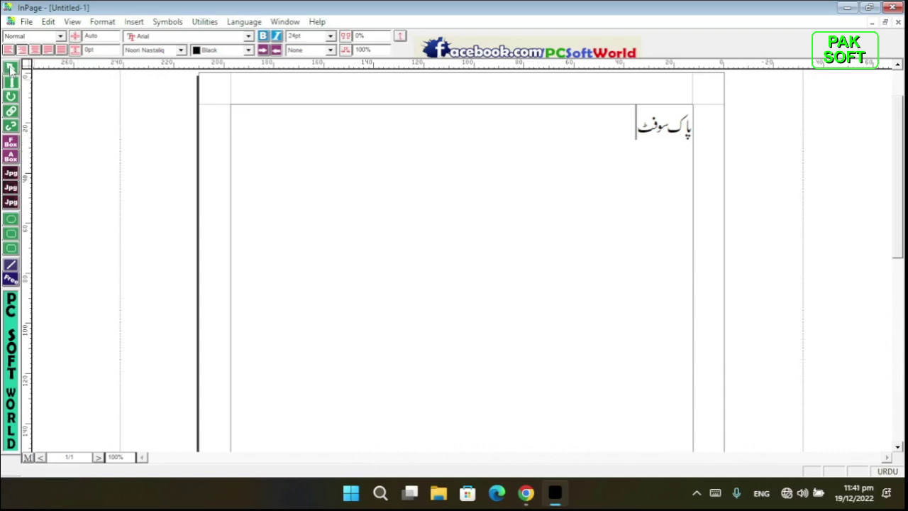
click(435, 170)
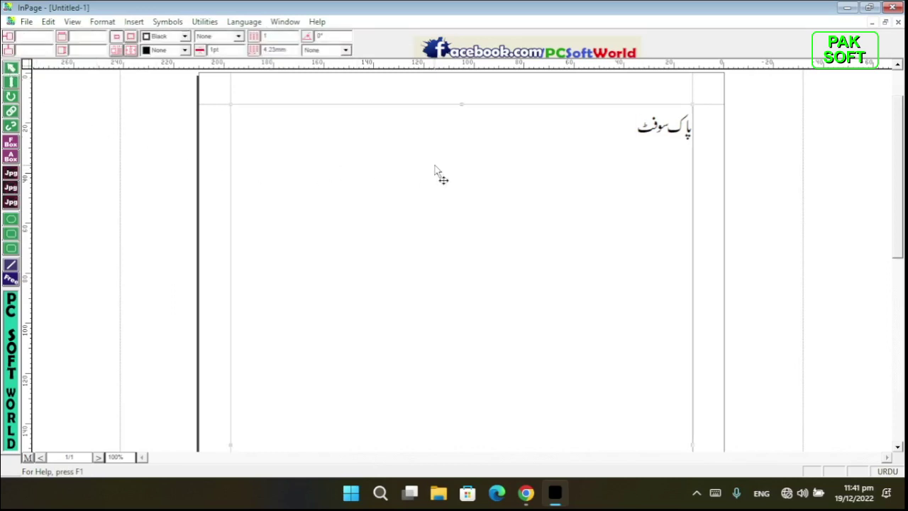
right_click(435, 170)
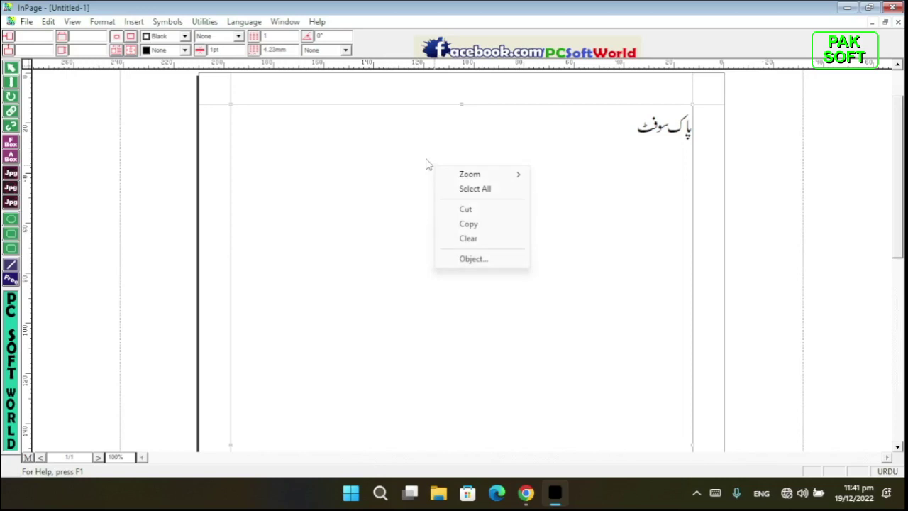
click(468, 223)
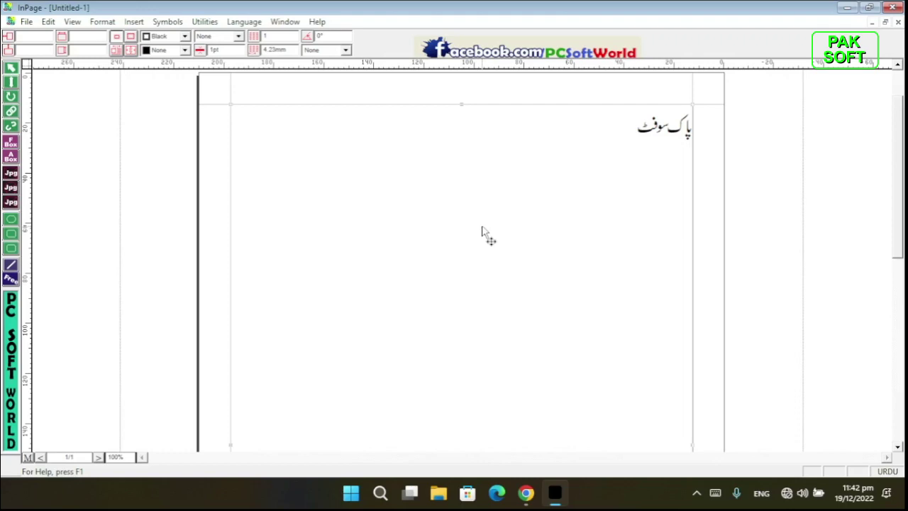
click(848, 7)
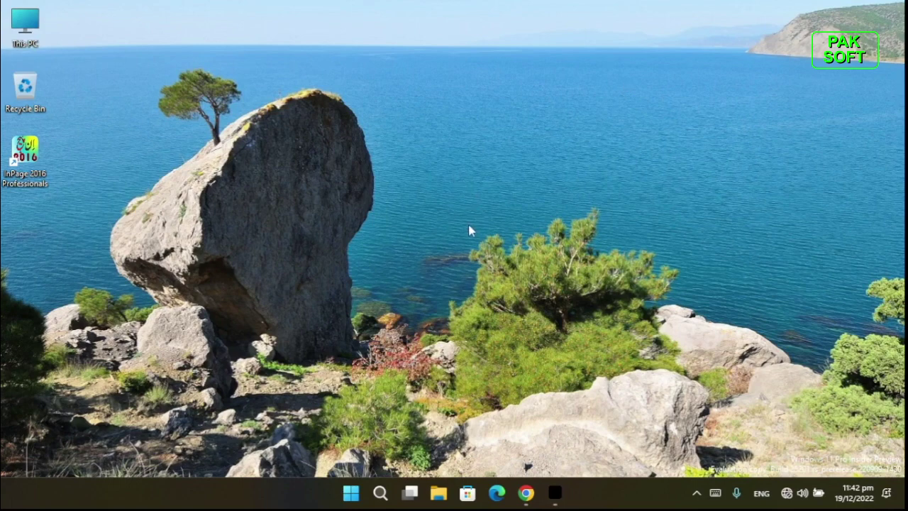